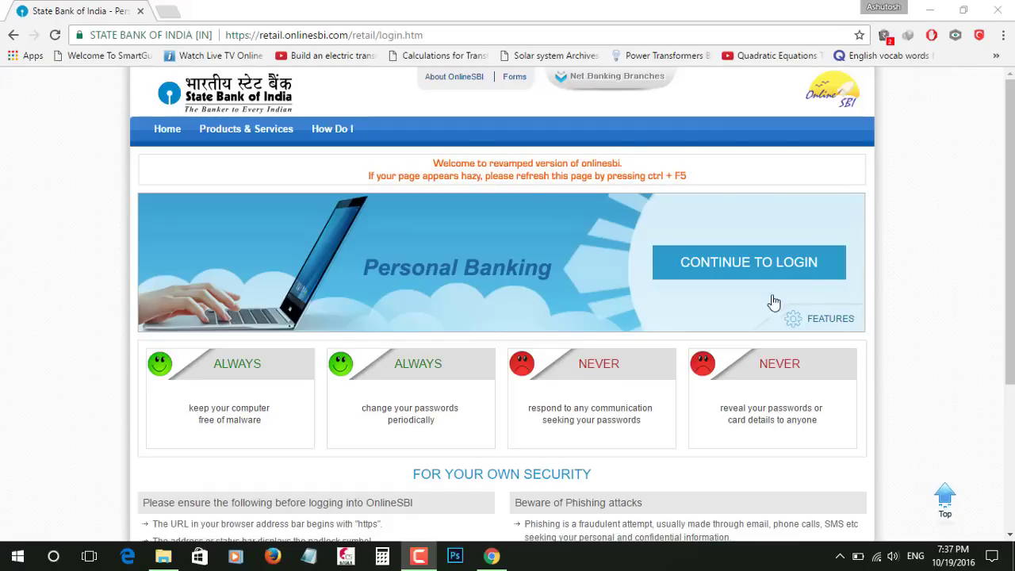
# - Log in to OnlineSBI personal banking with the username and password, correcting the mistyped password
pyautogui.click(763, 262)
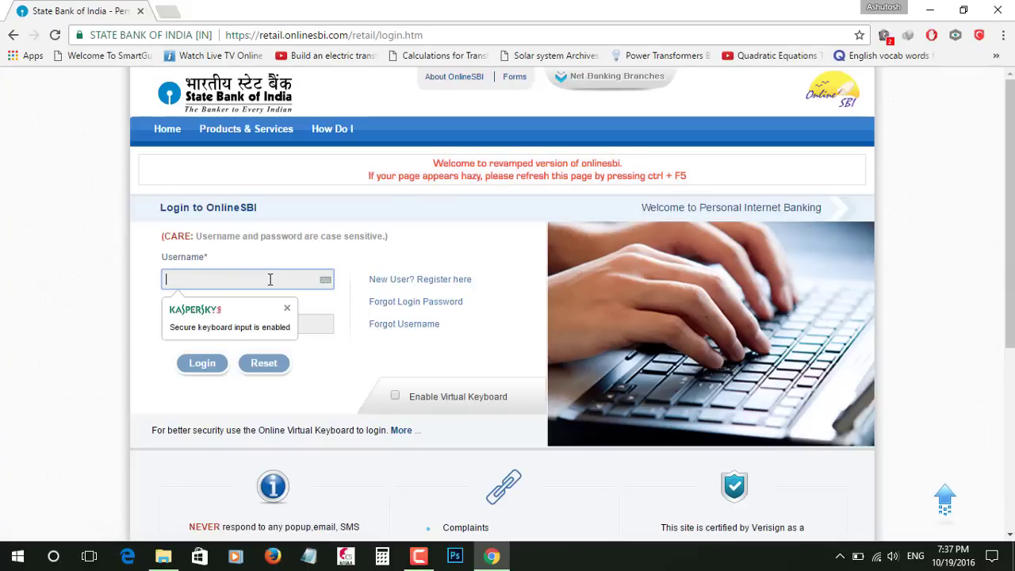
pyautogui.write('username')
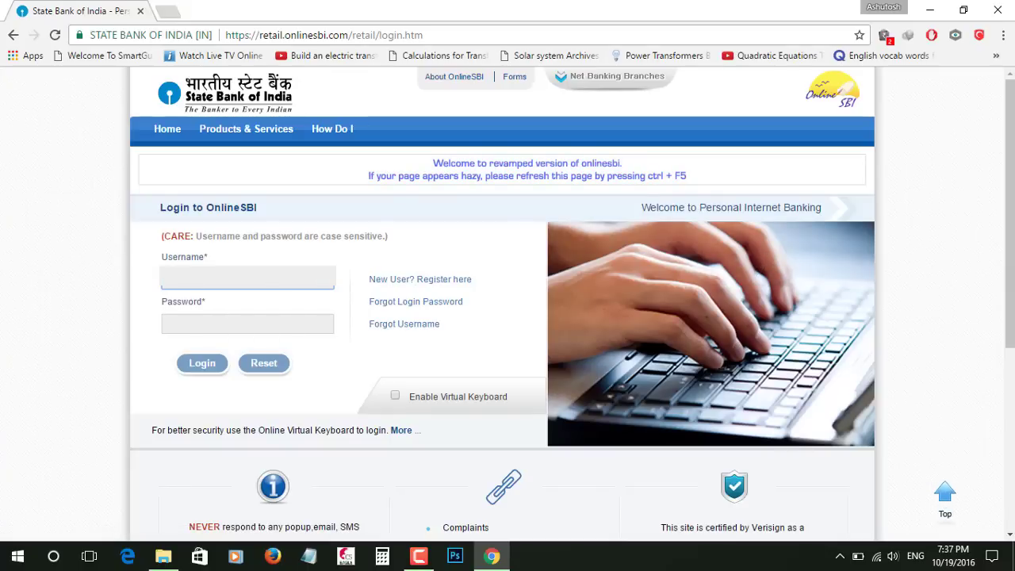
pyautogui.press('Tab')
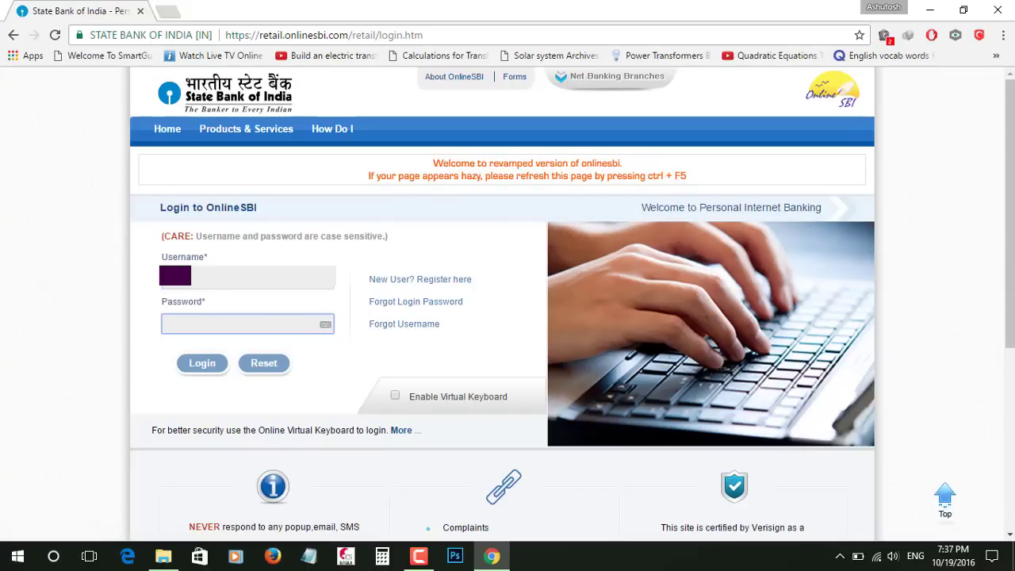
pyautogui.write('password')
pyautogui.press('BackSpace')
pyautogui.press('BackSpace')
pyautogui.press('BackSpace')
pyautogui.press('BackSpace')
pyautogui.press('BackSpace')
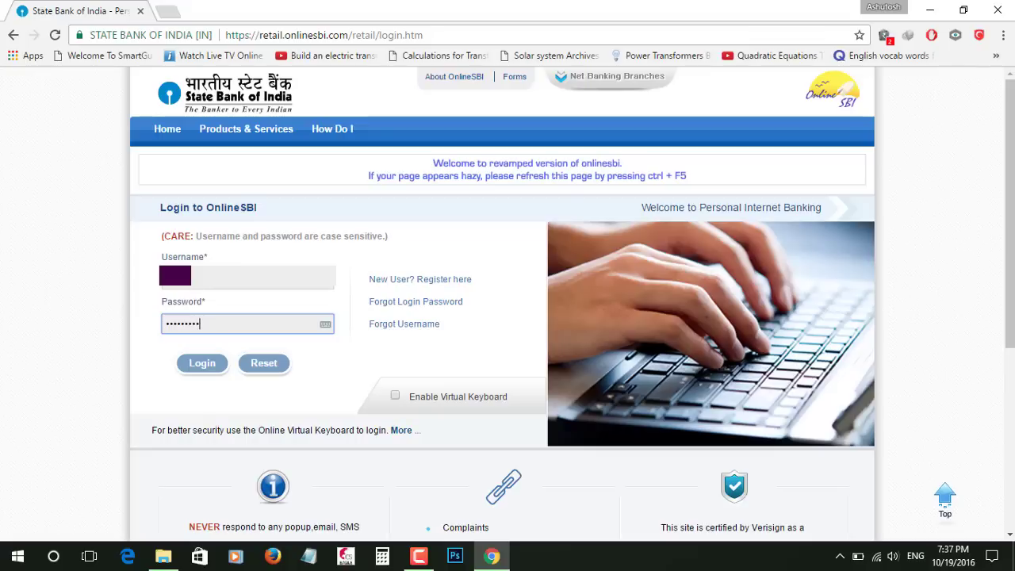
pyautogui.press('Return')
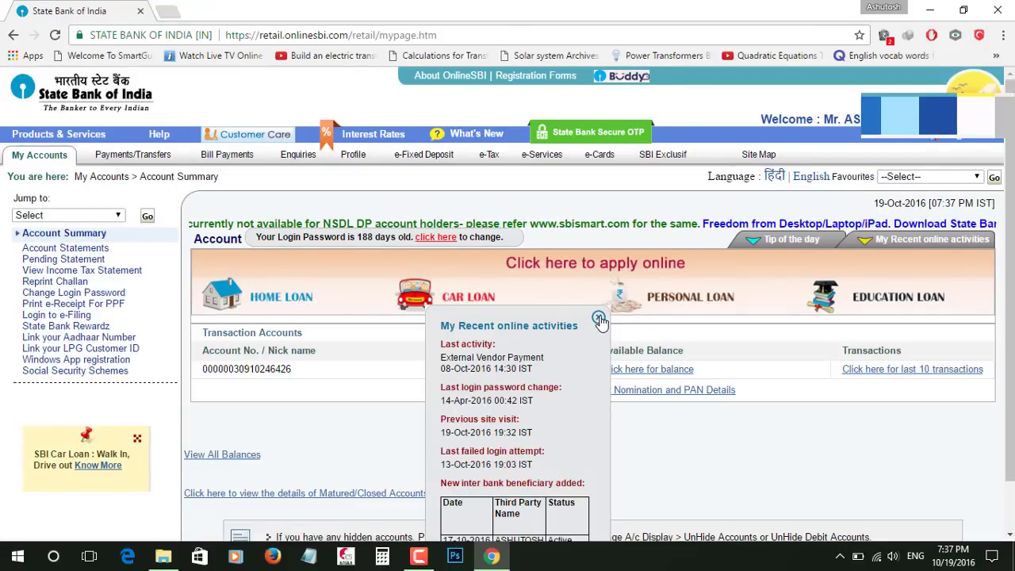
# - Close the 'My Recent online activities' popup over the Account Summary page
pyautogui.click(598, 317)
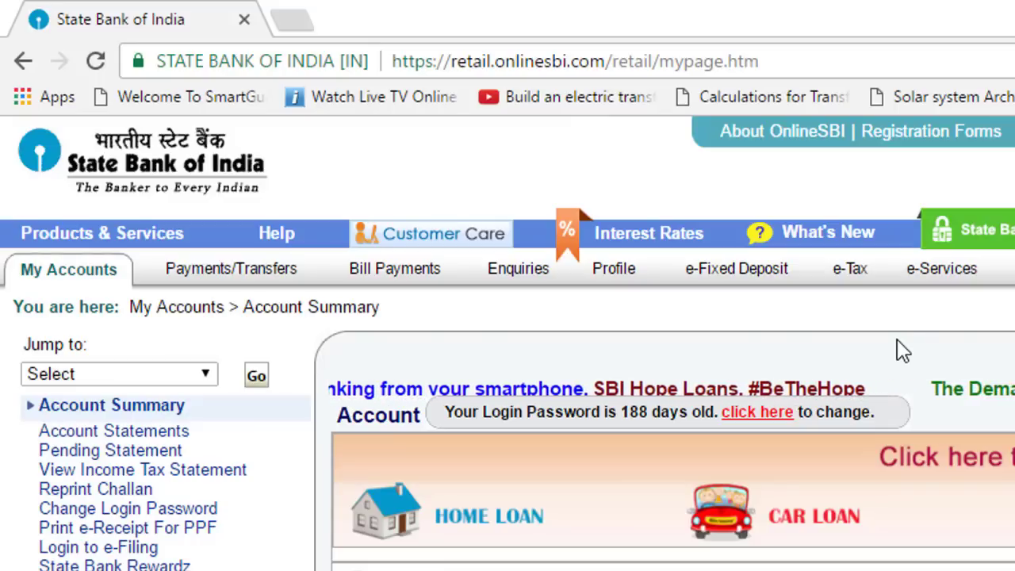
# - Go to Profile > Manage Beneficiary and confirm access with the profile password
pyautogui.click(617, 274)
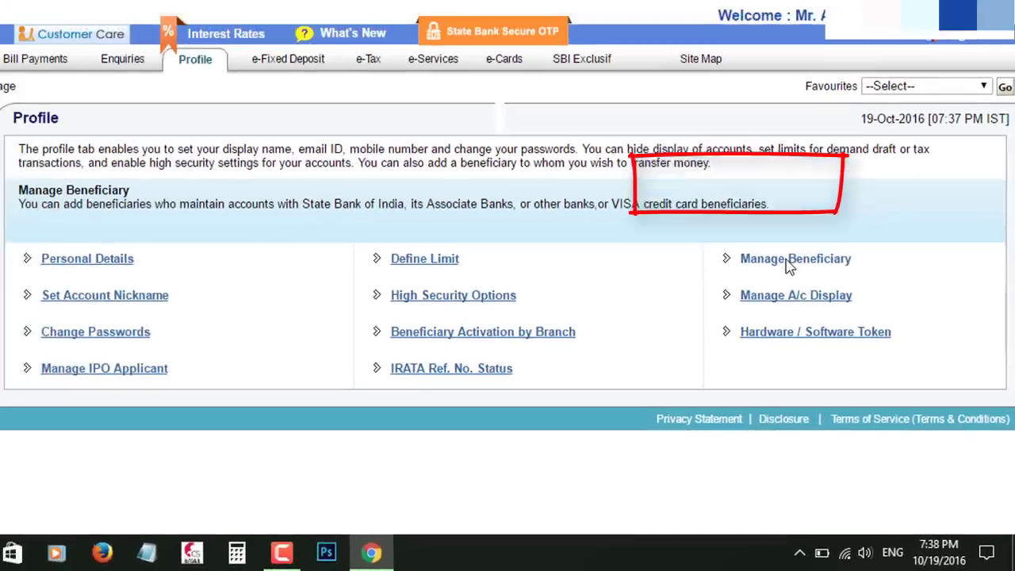
pyautogui.click(789, 267)
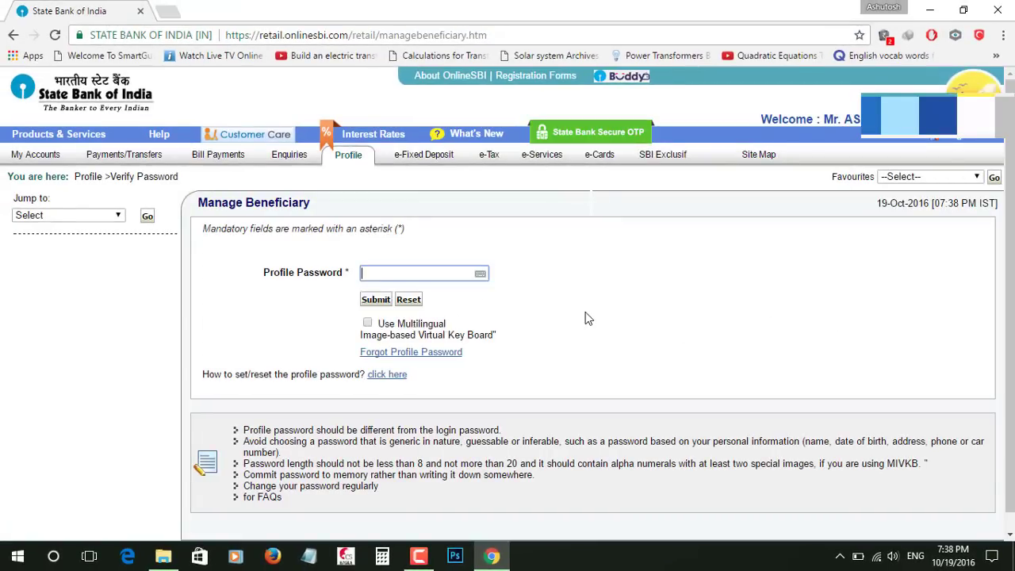
pyautogui.write('••')
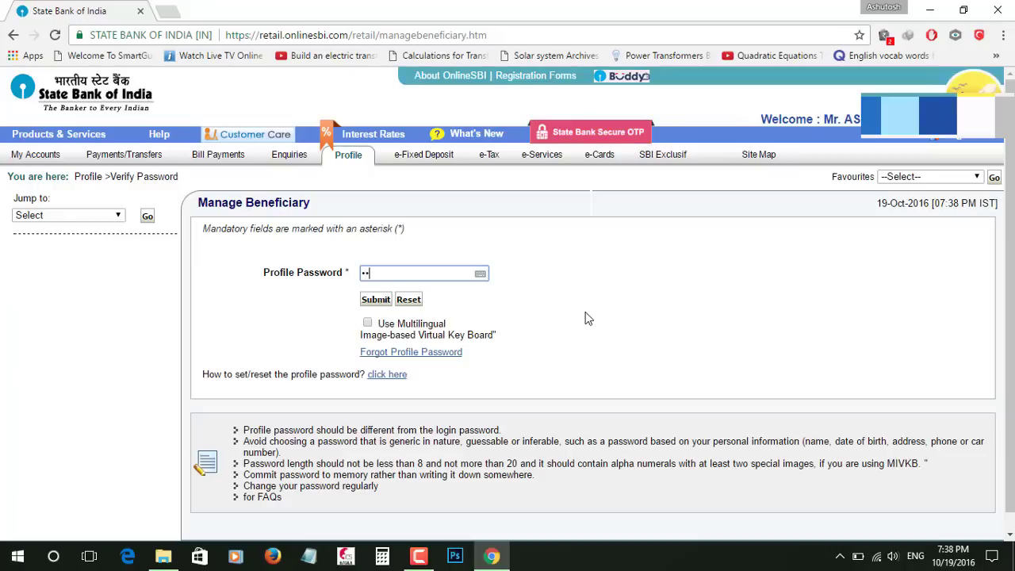
pyautogui.write('••••')
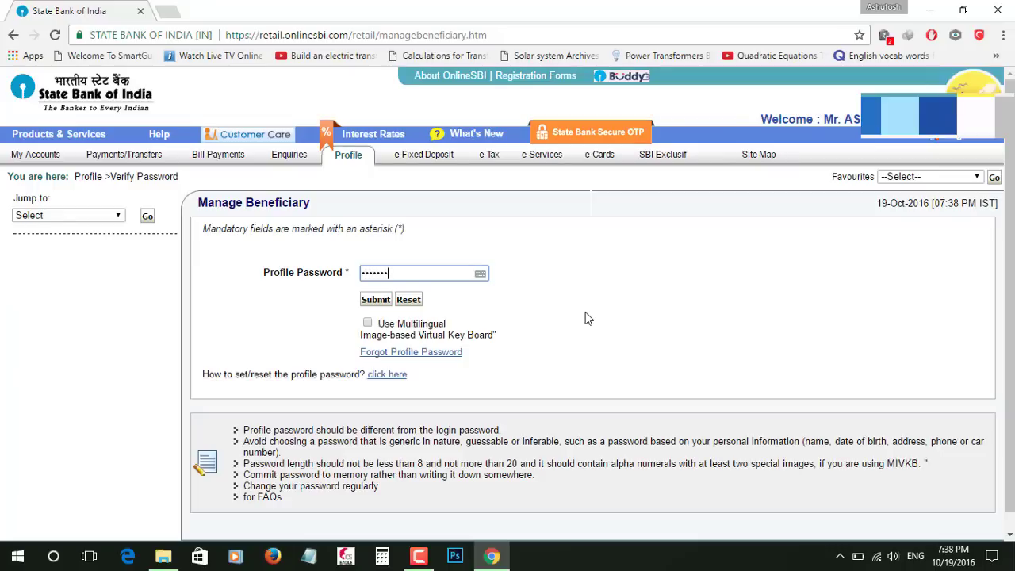
pyautogui.write('•••••••••••••••••••••')
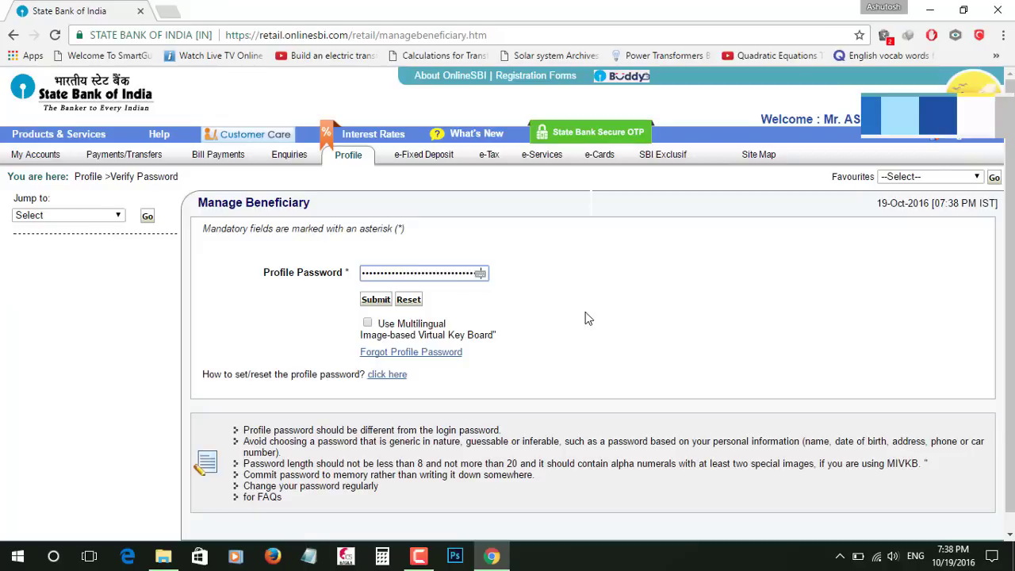
pyautogui.press('Return')
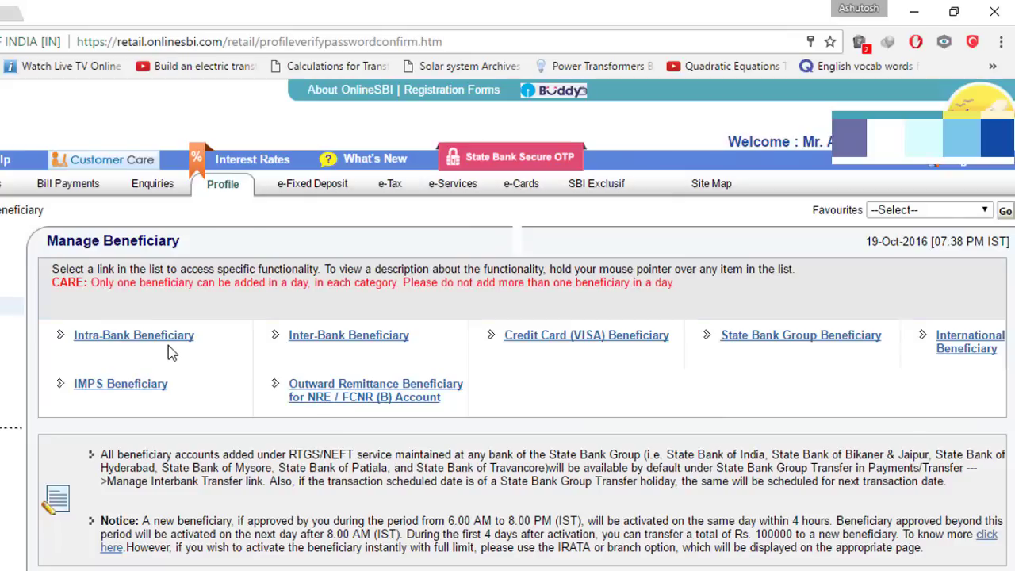
pyautogui.moveTo(134, 335)
pyautogui.moveTo(120, 383)
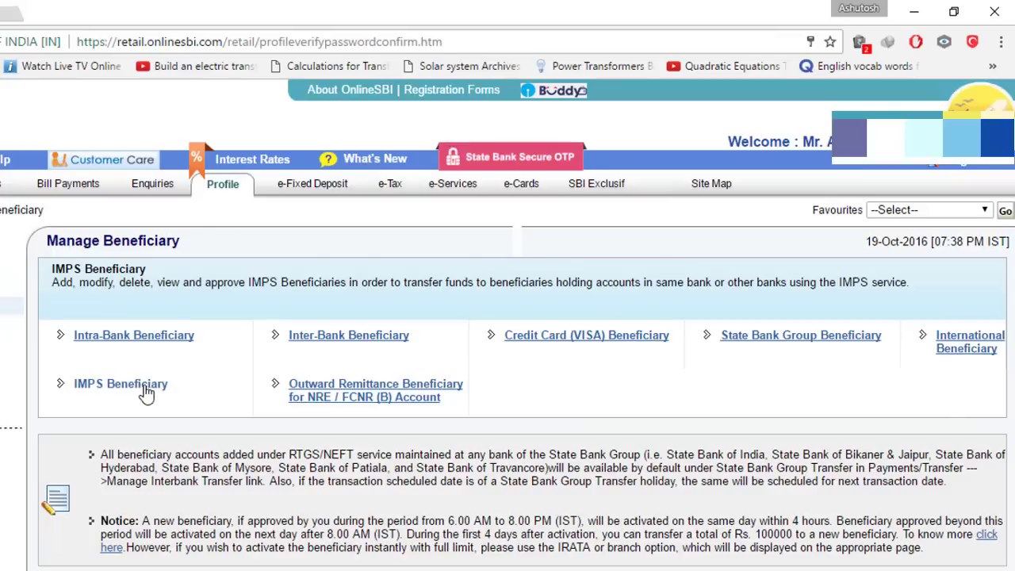
pyautogui.click(321, 341)
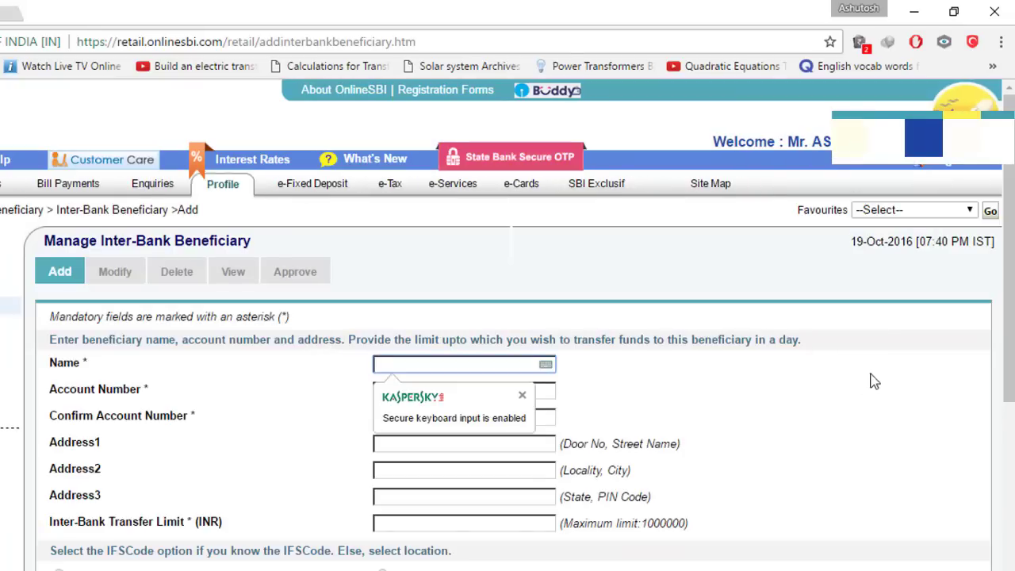
pyautogui.scroll(-1, 881, 379)
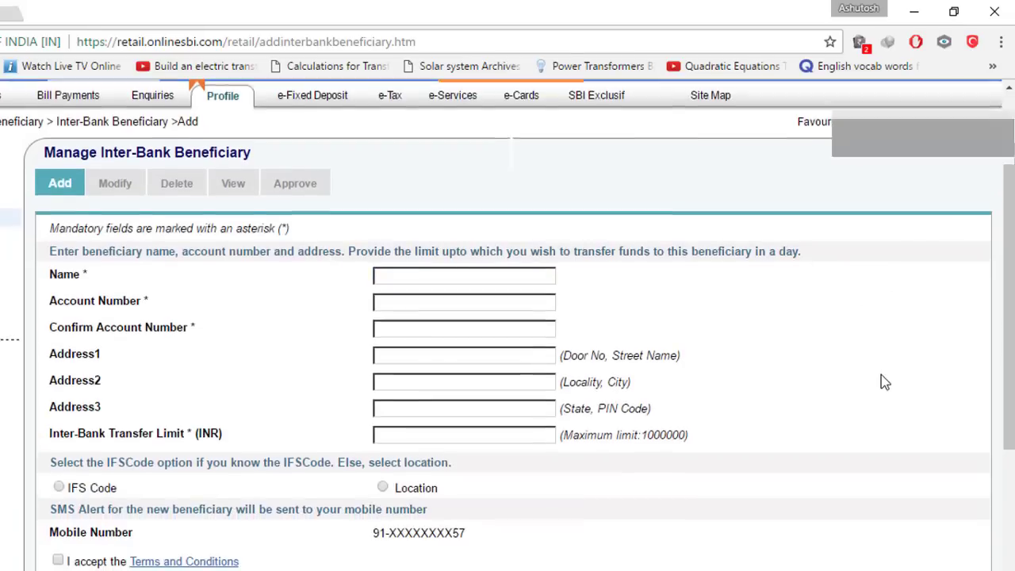
pyautogui.scroll(-1, 885, 383)
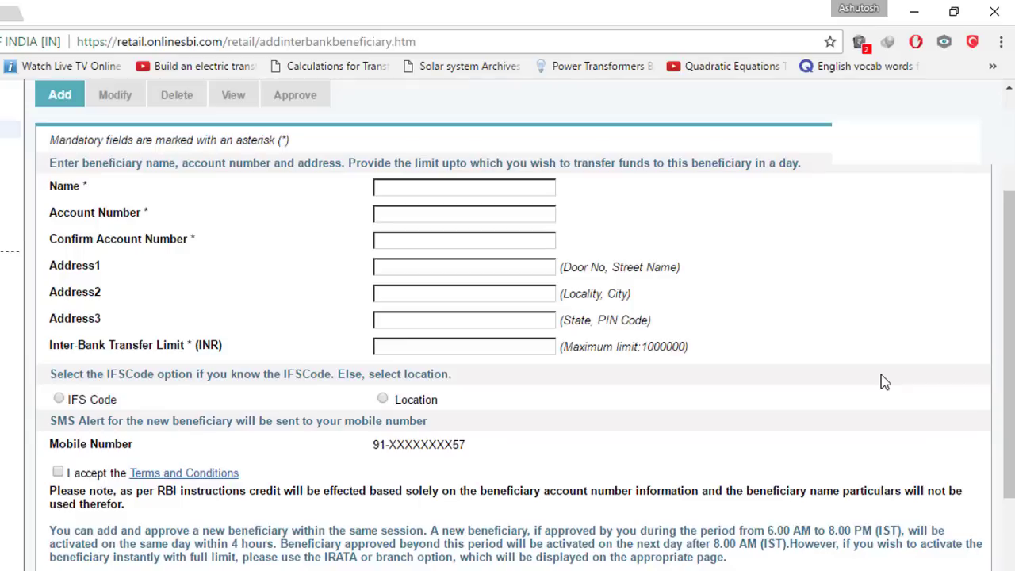
pyautogui.click(408, 187)
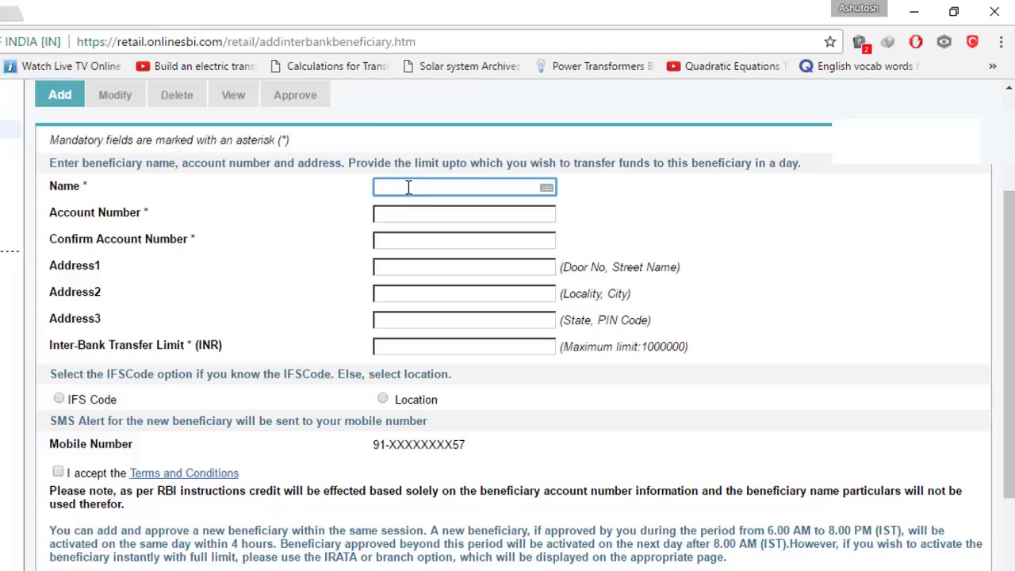
pyautogui.click(412, 209)
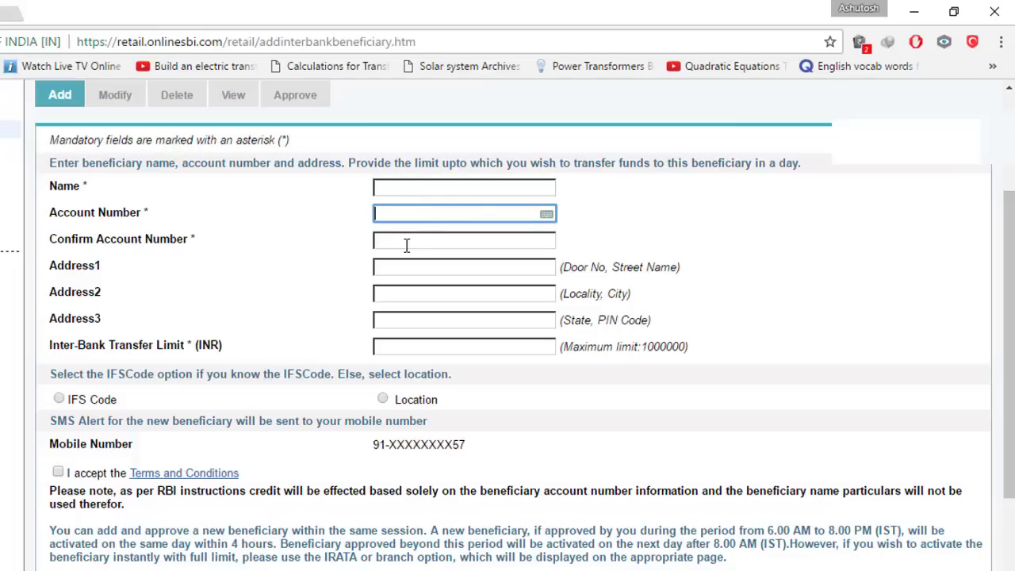
pyautogui.click(406, 244)
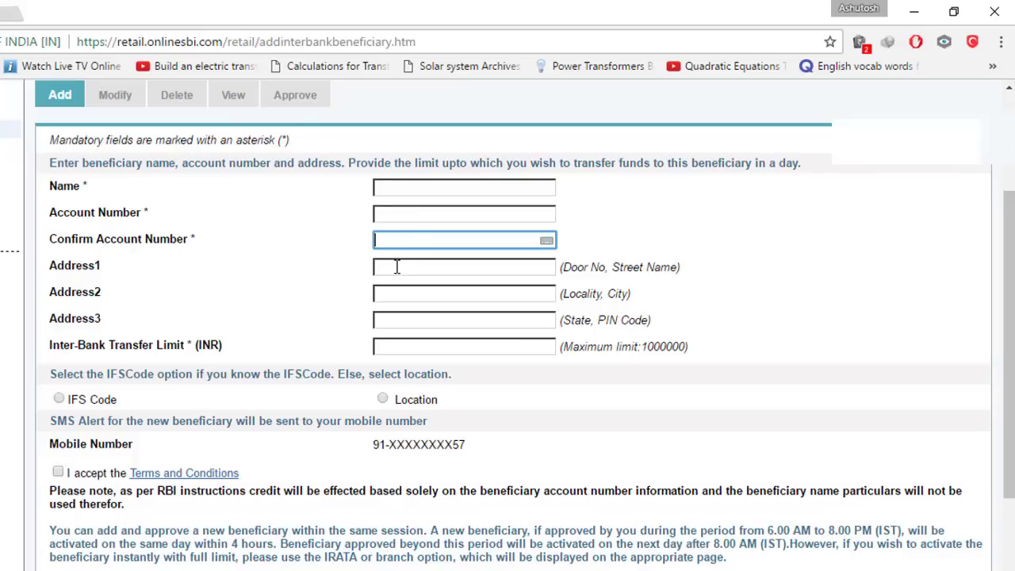
pyautogui.click(397, 267)
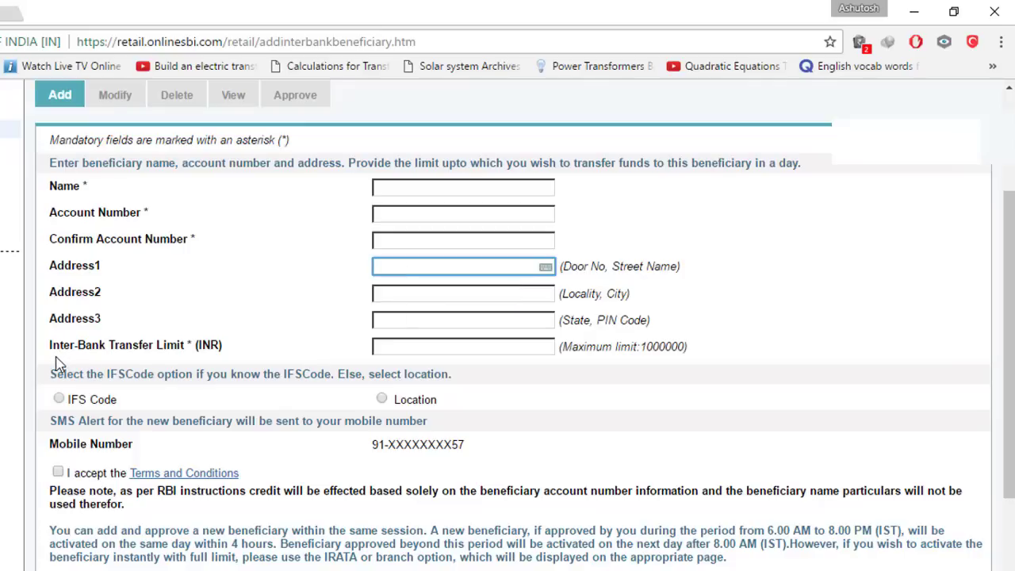
pyautogui.moveTo(46, 347); pyautogui.dragTo(222, 349)
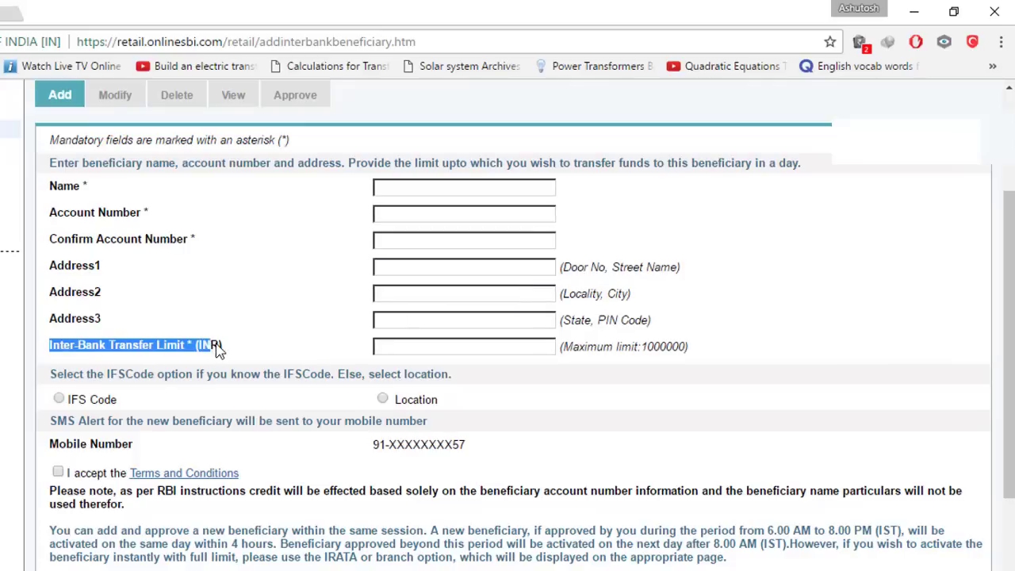
pyautogui.click(409, 346)
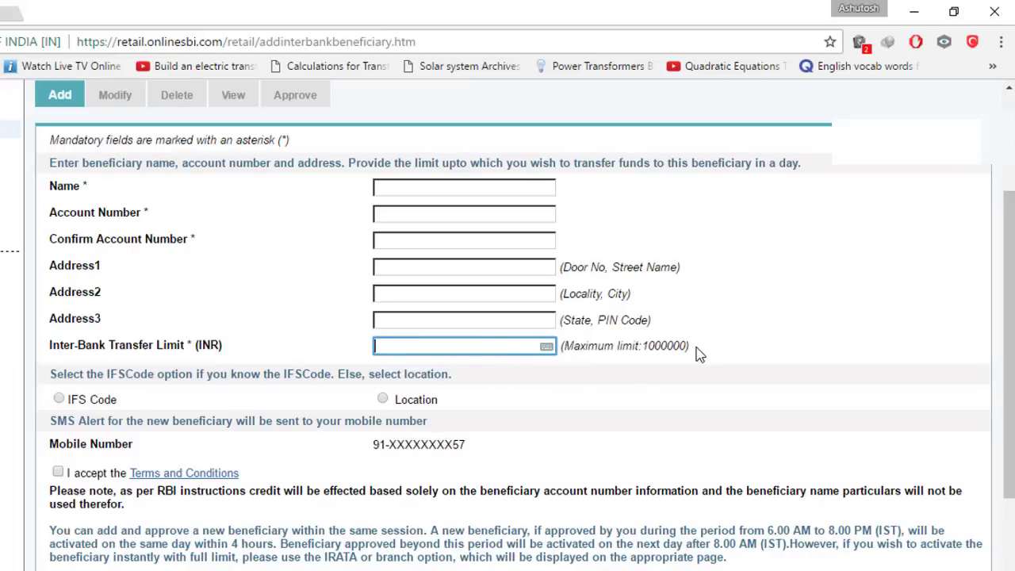
pyautogui.click(696, 353)
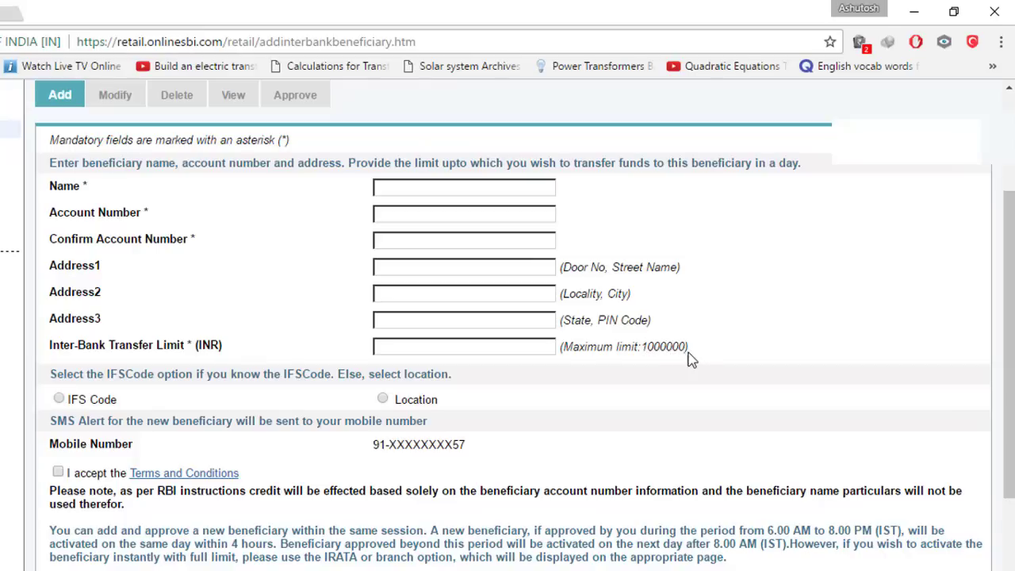
pyautogui.moveTo(696, 353); pyautogui.dragTo(634, 349)
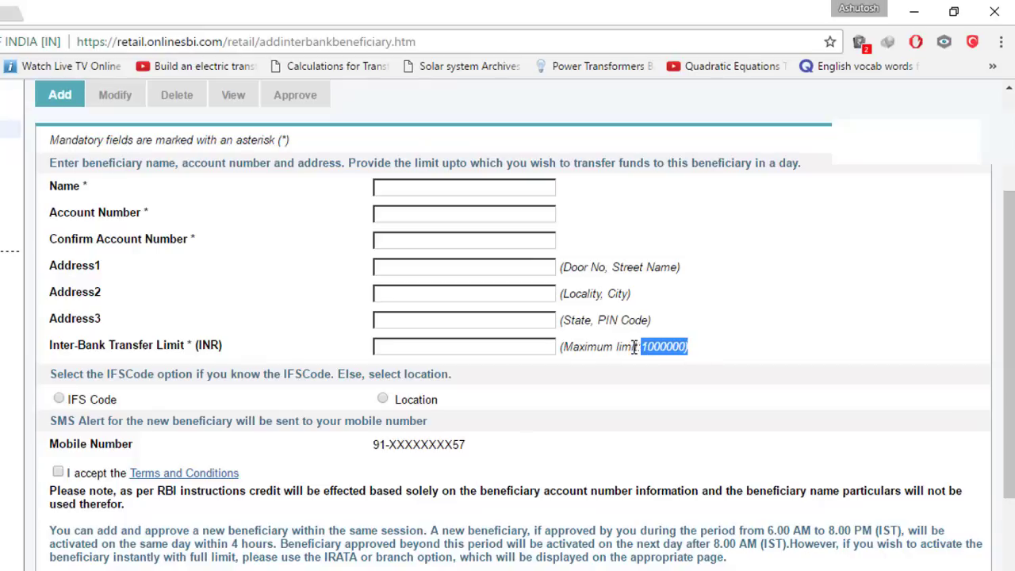
pyautogui.click(583, 365)
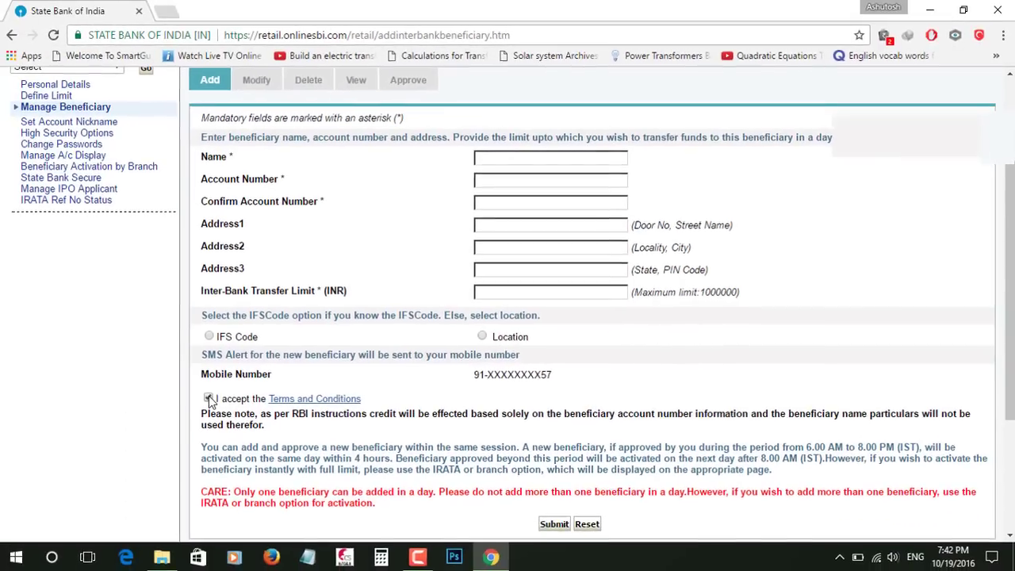
pyautogui.click(61, 473)
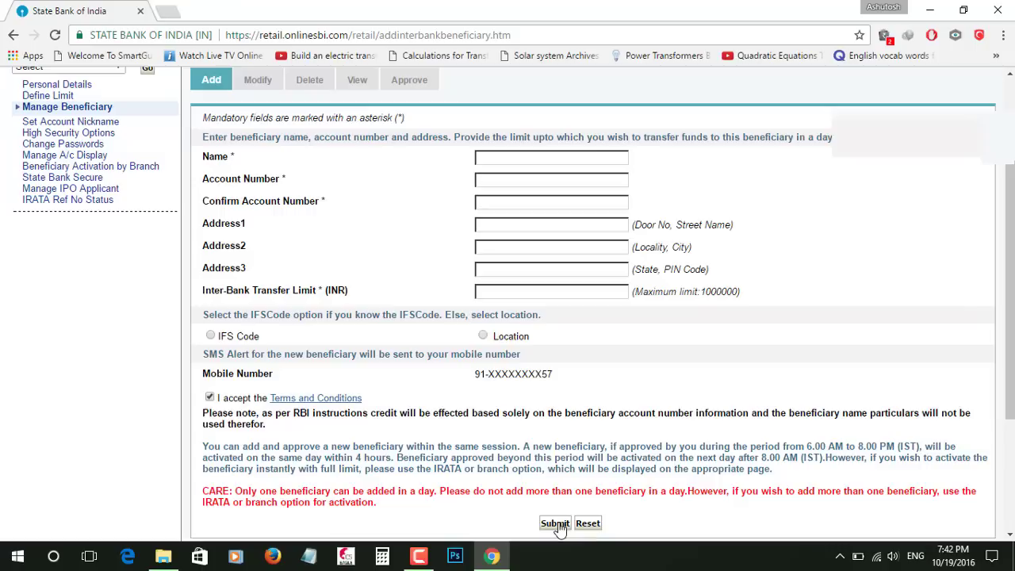
pyautogui.click(210, 398)
pyautogui.scroll(3, 366, 252)
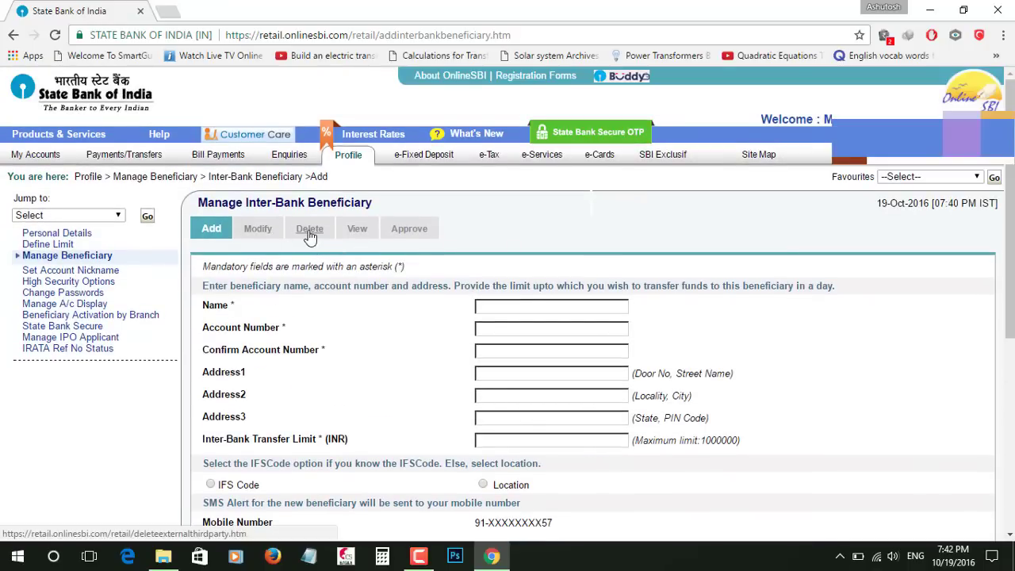
# - On the Inter-Bank Delete list, select the ICICI BANK, MOTIHARI, BIHAR beneficiary
pyautogui.click(309, 238)
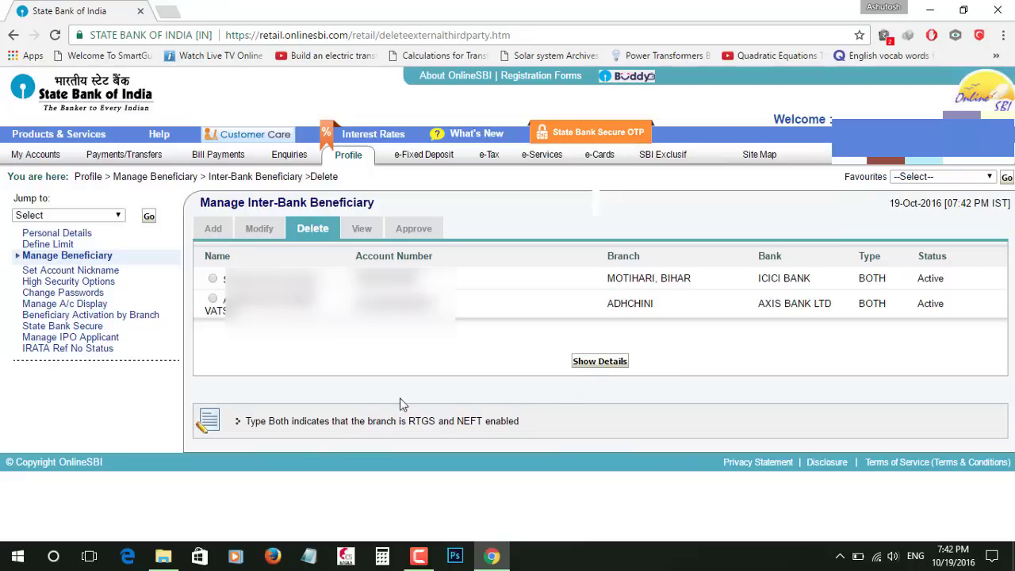
pyautogui.click(213, 299)
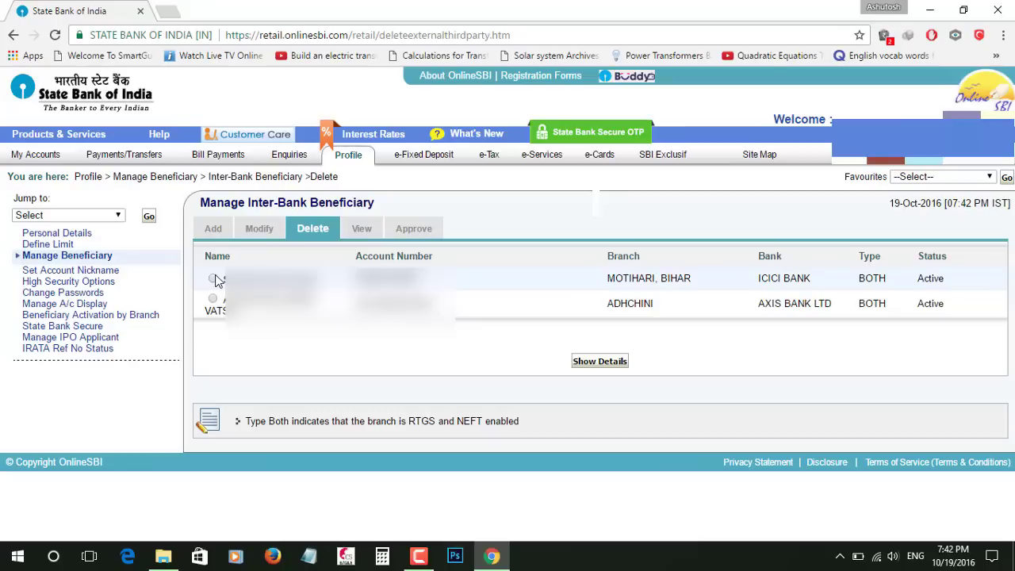
pyautogui.click(212, 279)
pyautogui.click(213, 279)
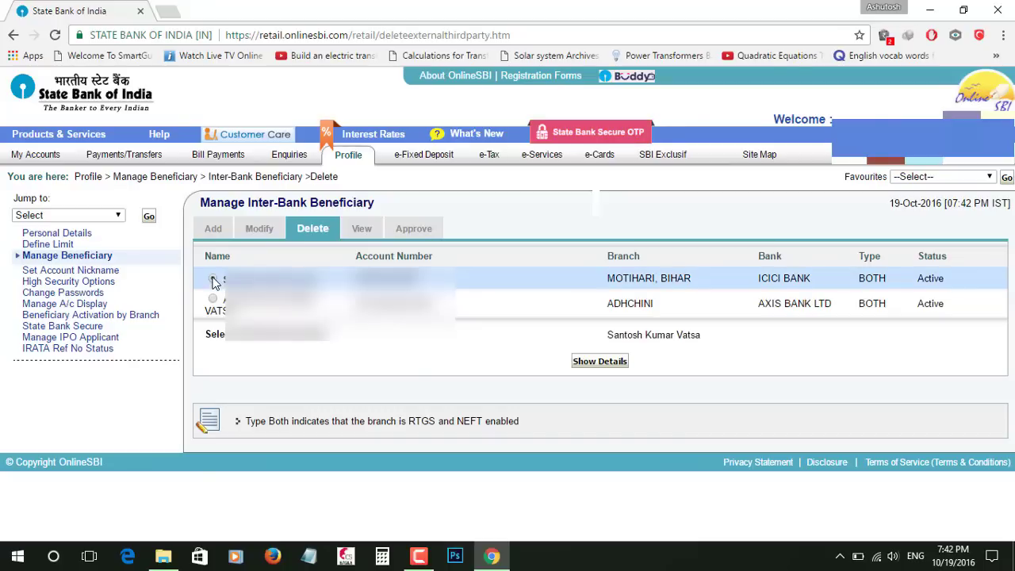
pyautogui.click(603, 365)
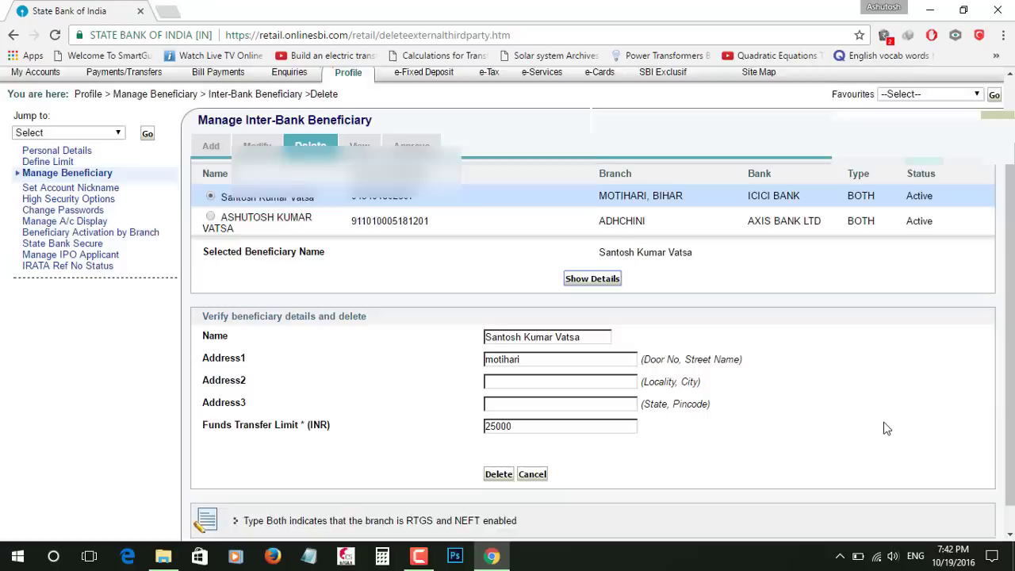
pyautogui.scroll(-3, 892, 426)
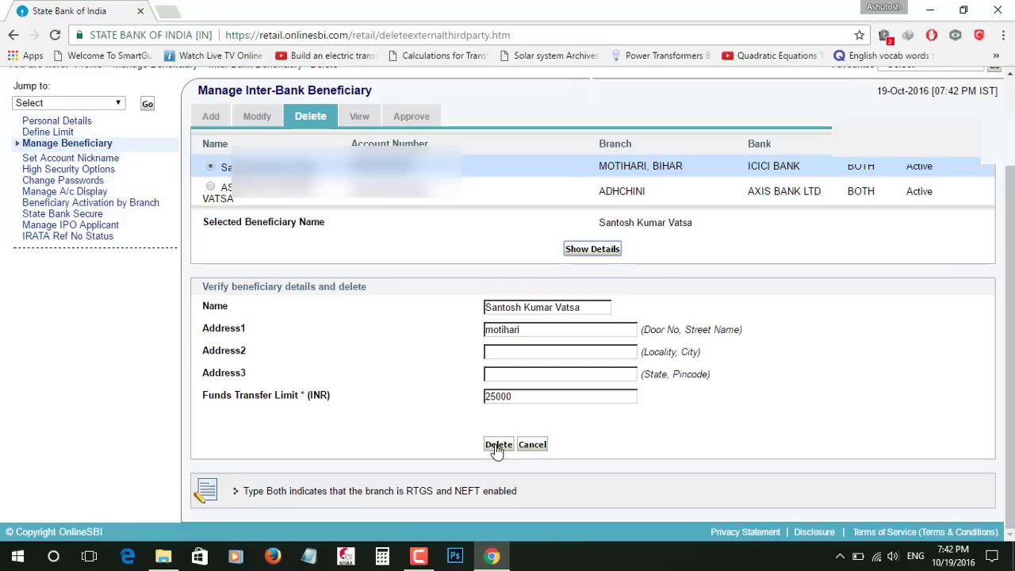
pyautogui.click(537, 446)
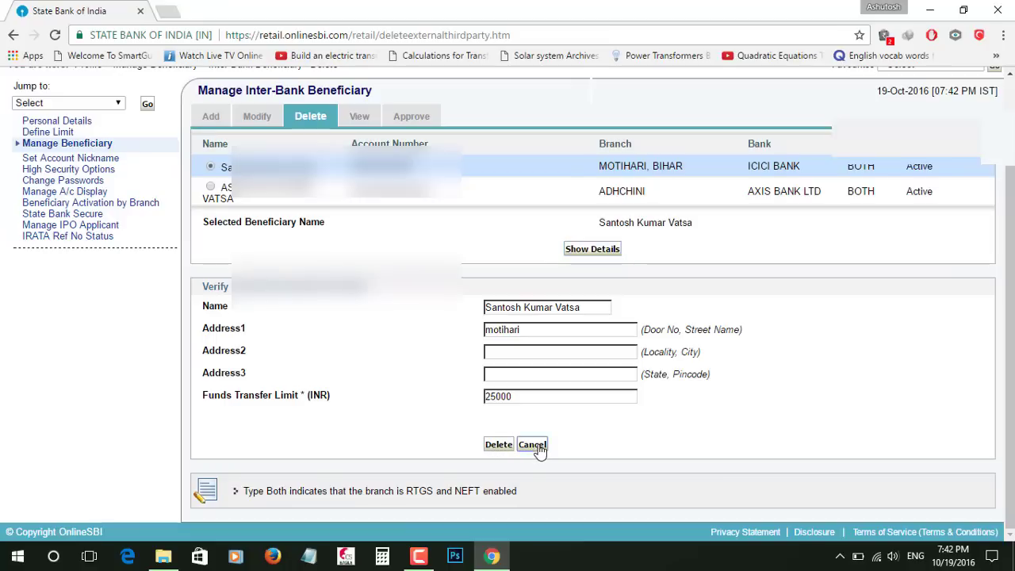